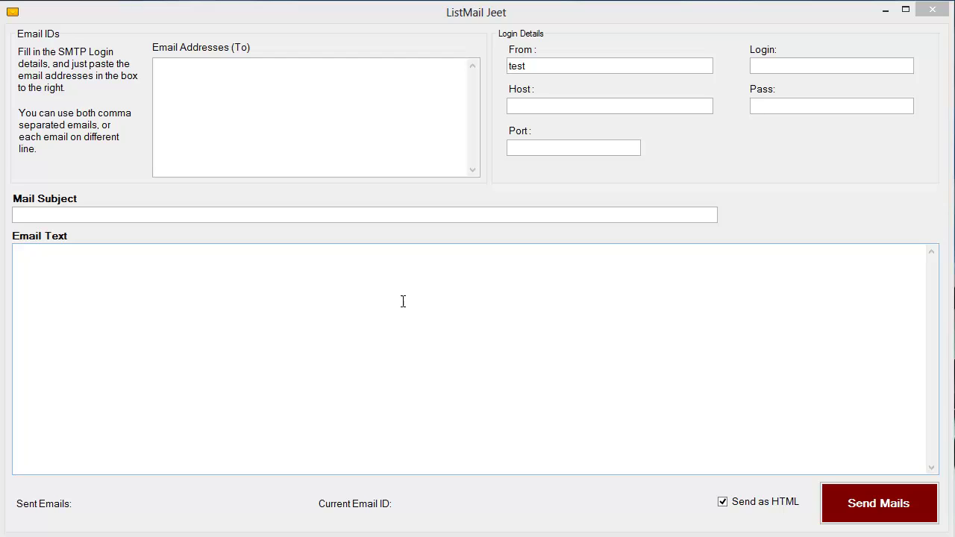
Fill in sample SMTP details (login loginid, host smtpserver.com, port 25) and select the From placeholder 'test'.
click(372, 142)
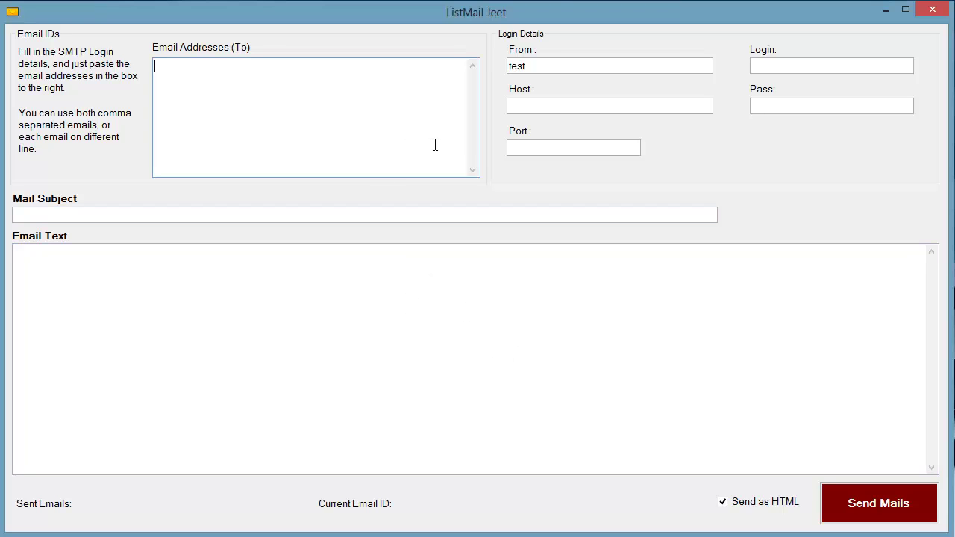
double_click(589, 67)
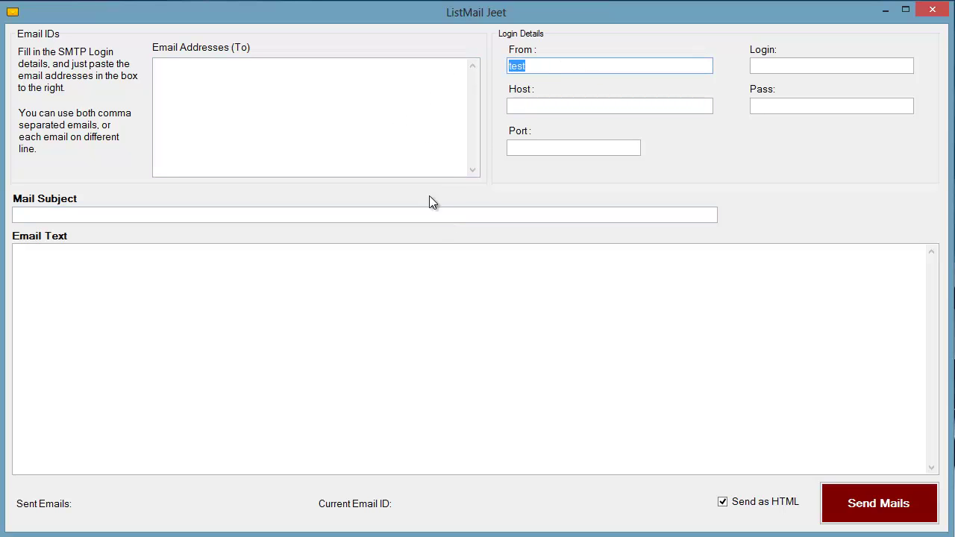
click(420, 147)
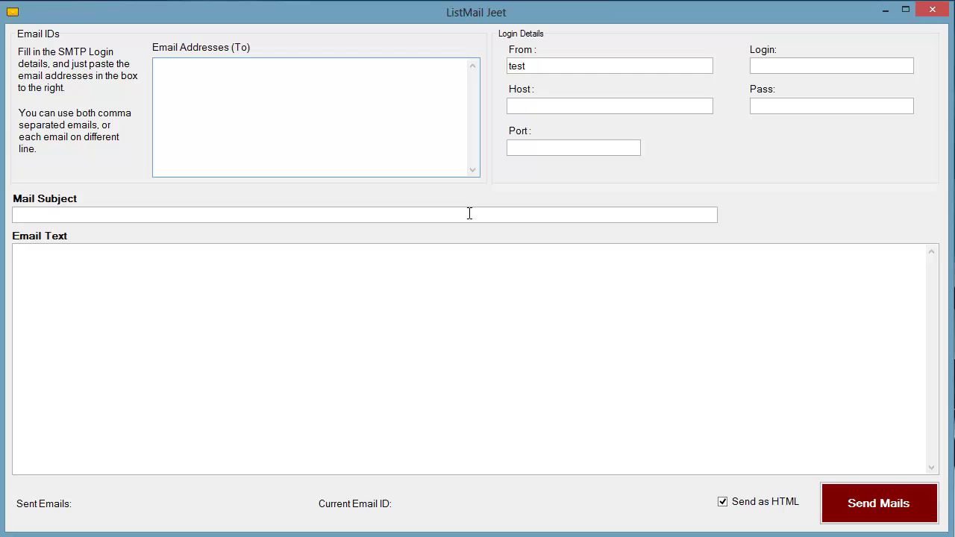
click(524, 287)
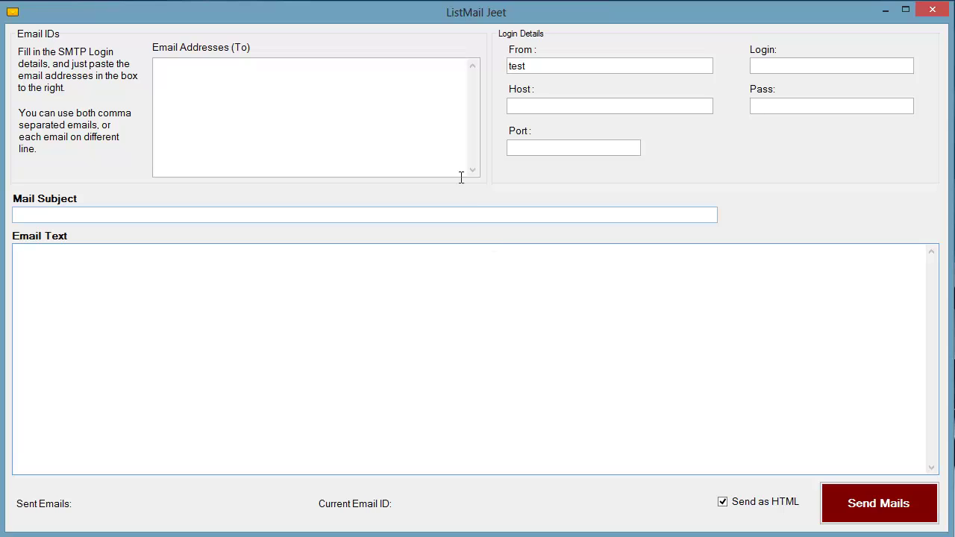
click(439, 144)
click(550, 329)
click(428, 125)
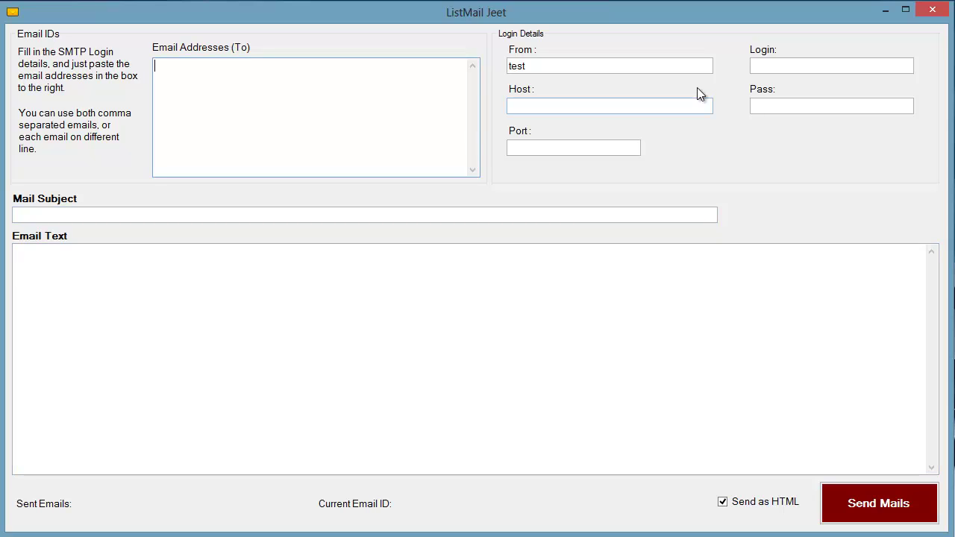
click(473, 214)
click(474, 288)
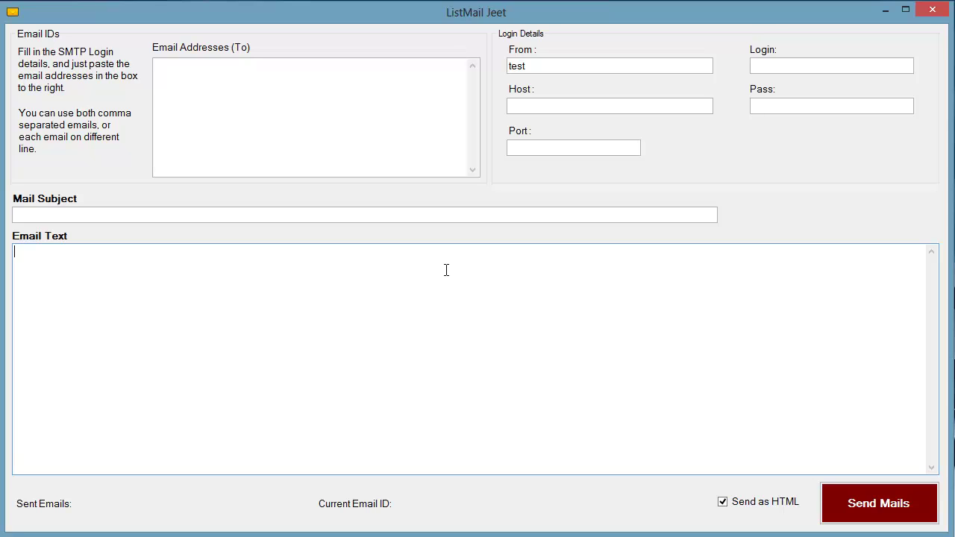
click(211, 79)
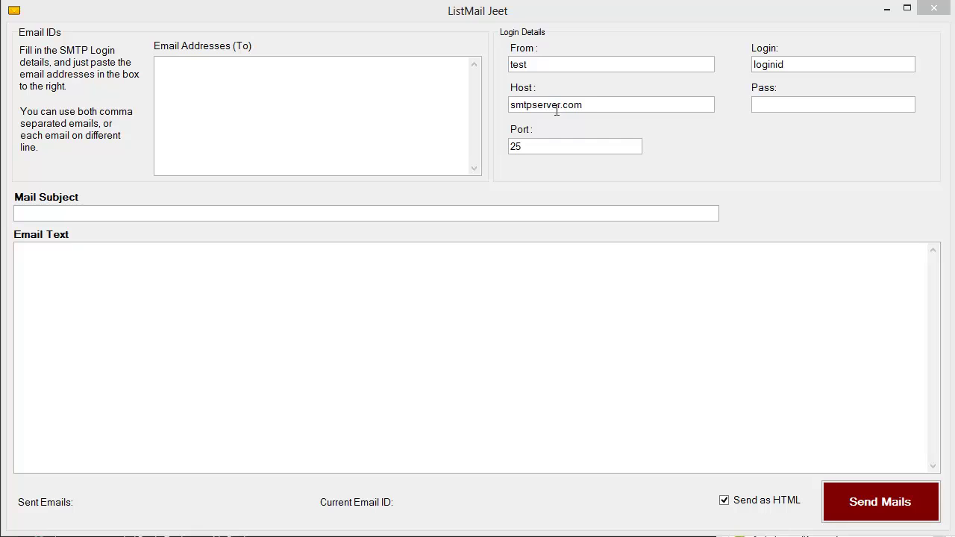
double_click(570, 67)
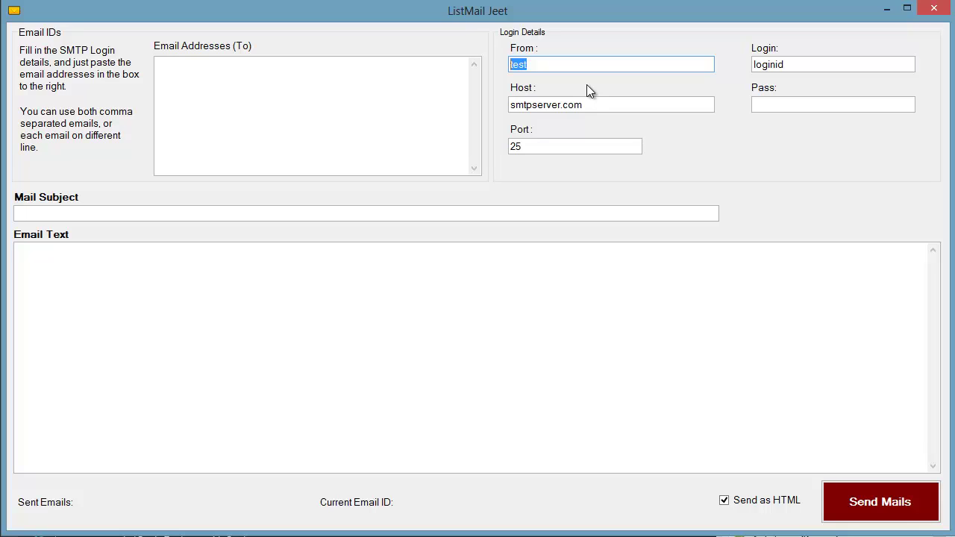
Replace From with the sender's name and e-mail address, and Login with the account name.
text(You)
key(BackSpace)
key(BackSpace)
key(BackSpace)
text(Cyril Ke)
key(BackSpace)
key(BackSpace)
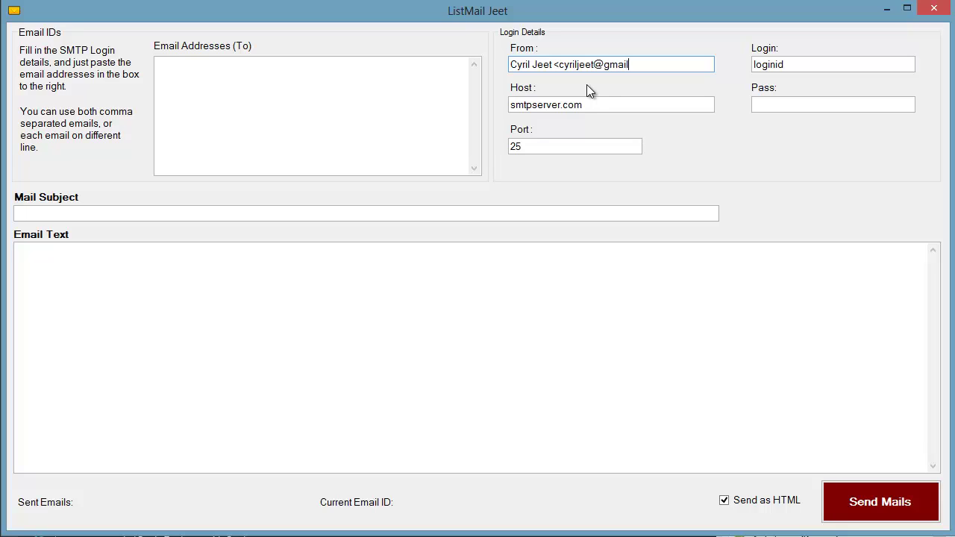
drag(785, 67, 718, 67)
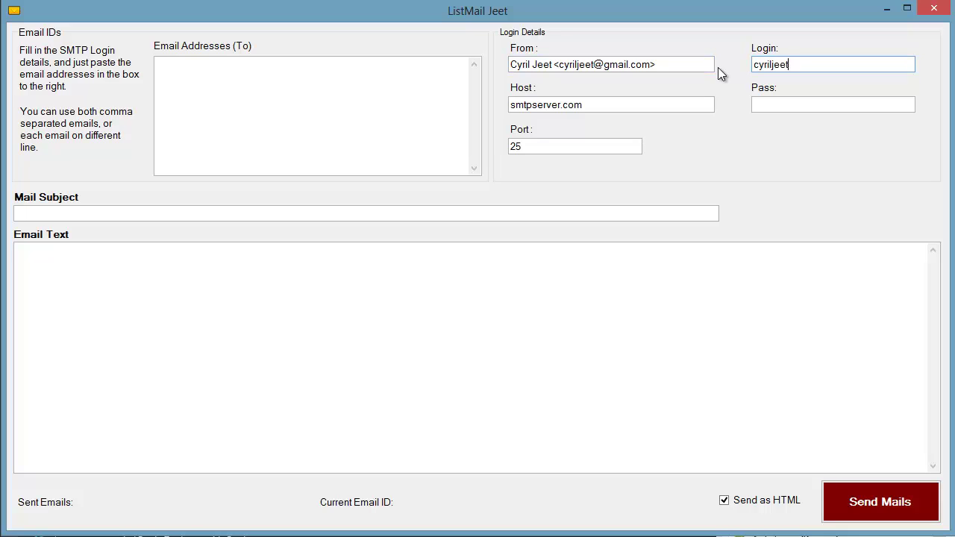
Set the host to teknikforce.com and enter the account password, leaving port 25.
drag(622, 105, 453, 106)
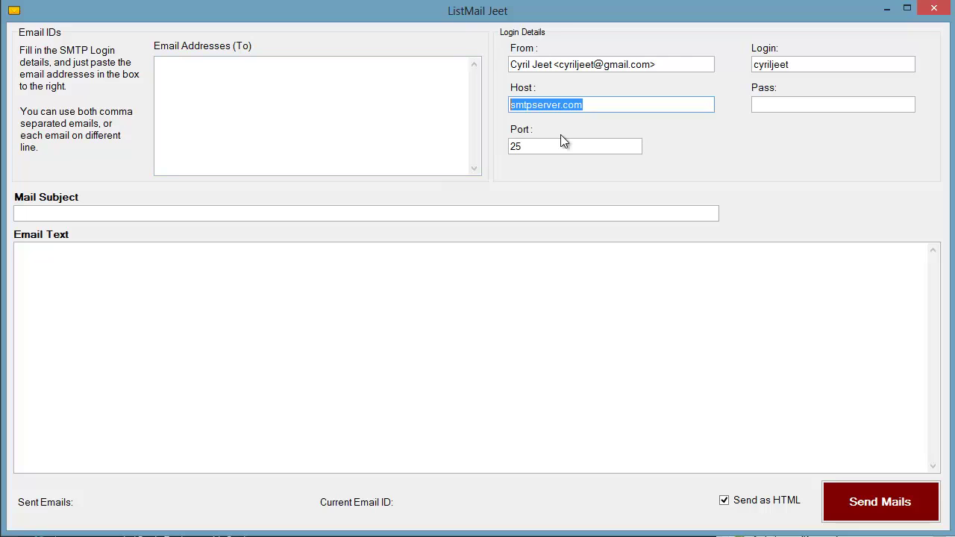
text(cyril)
key(BackSpace)
key(BackSpace)
key(BackSpace)
key(BackSpace)
key(BackSpace)
text(teknikforce.com)
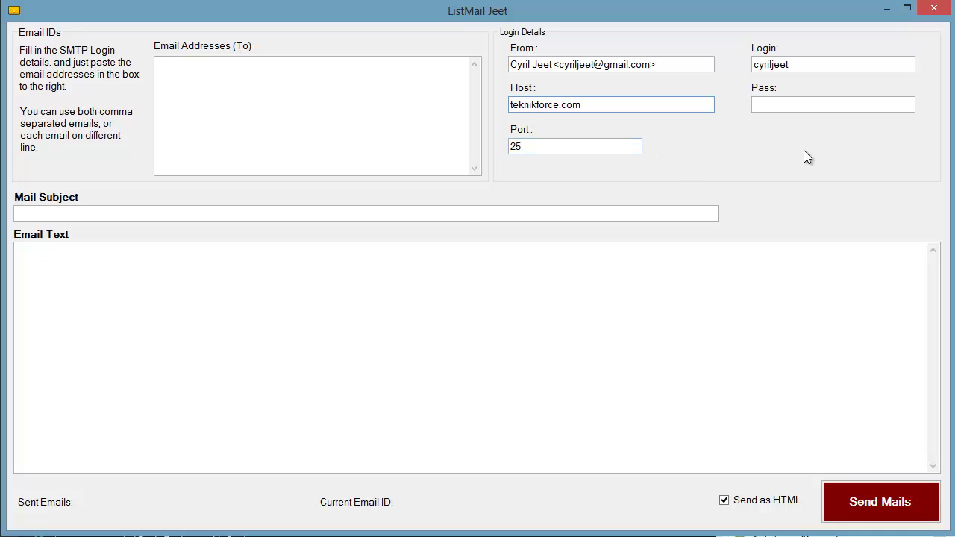
click(848, 105)
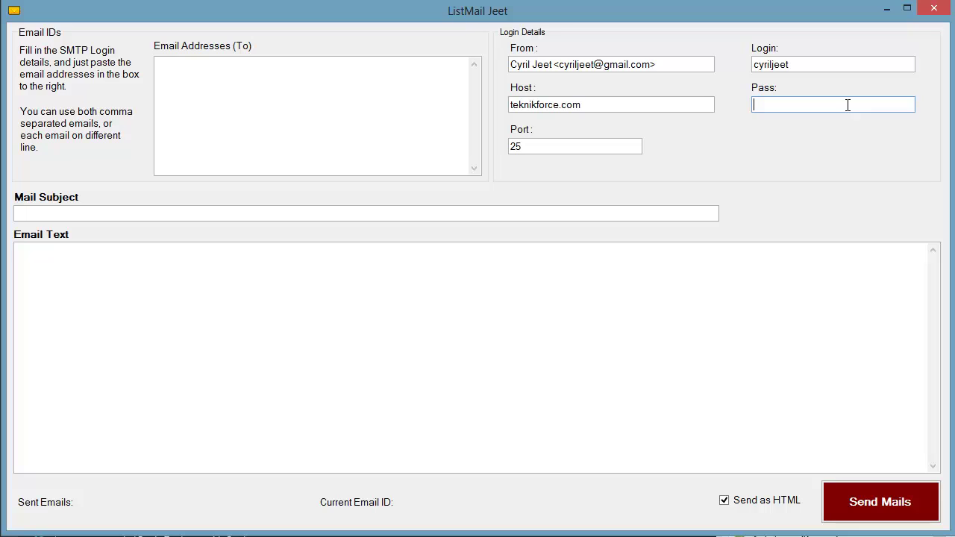
text(••••)
drag(608, 151, 509, 152)
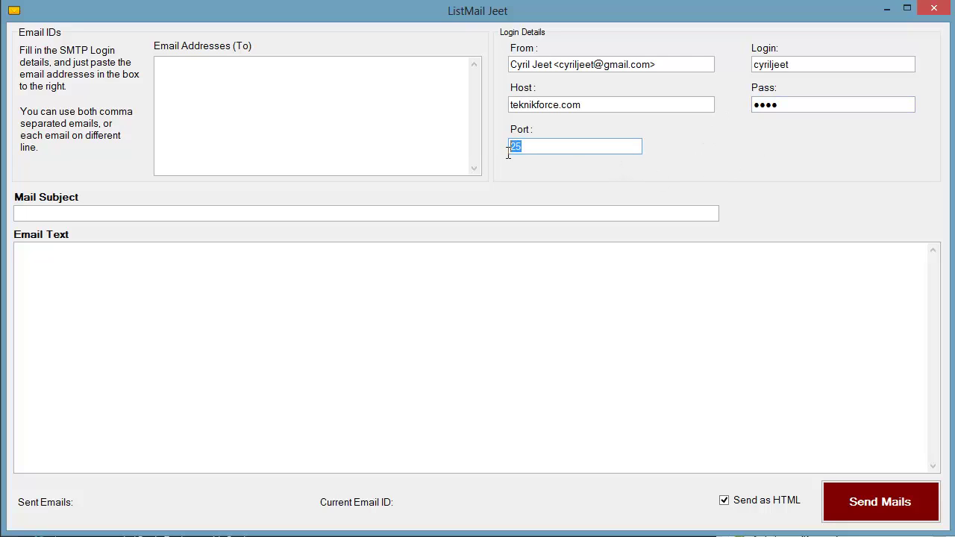
click(535, 217)
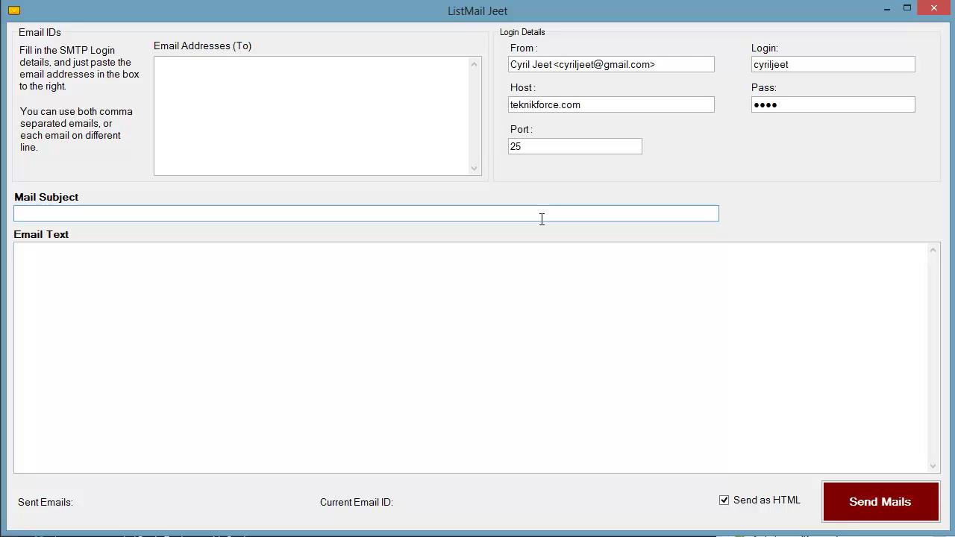
Set subject 'Read my fantastic email!' and write the body: 'This is my mail to you,', 'Please read it.. and buy my stuff!', 'Cheers!'.
text(Read my fantastic email!)
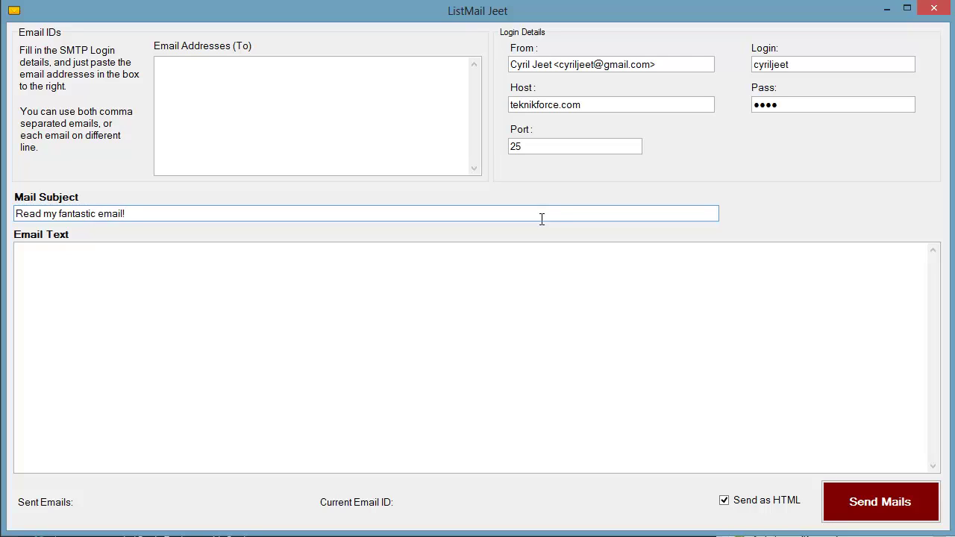
click(580, 356)
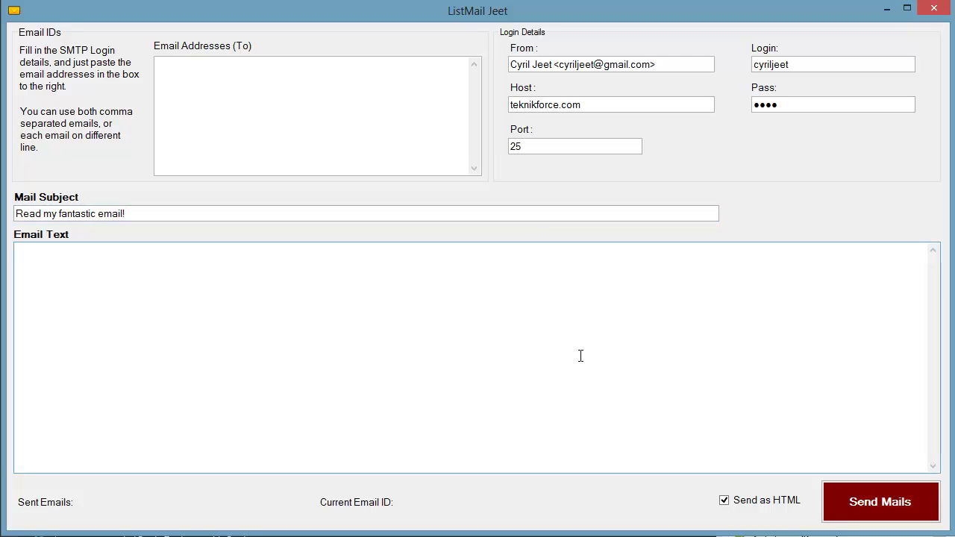
text(This is my mail to you,)
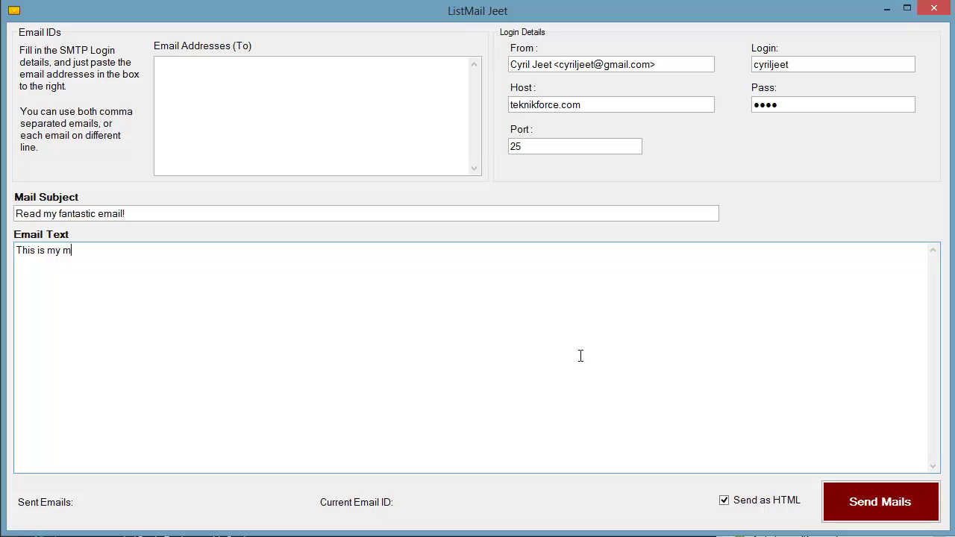
key(Return)
key(Return)
text(Please read it.. and nbuy)
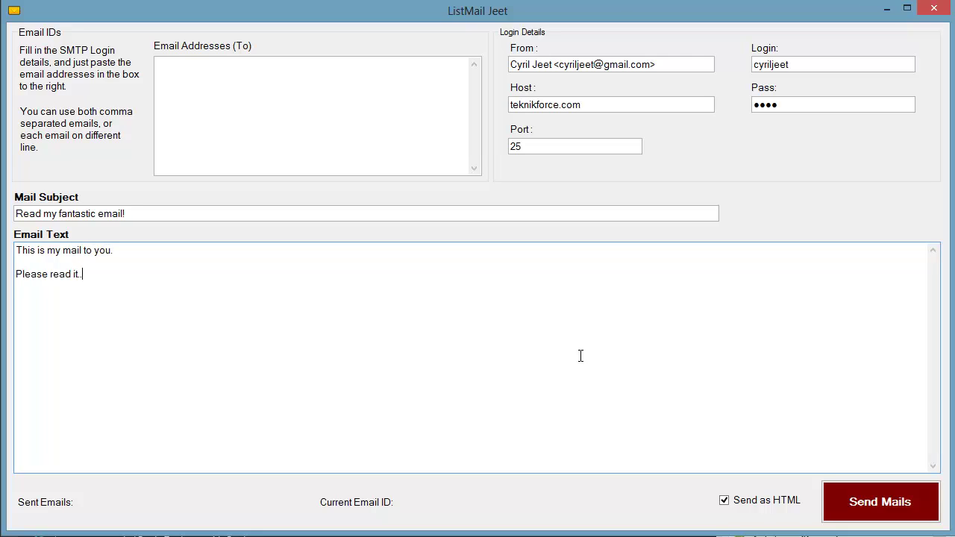
key(BackSpace)
key(BackSpace)
key(BackSpace)
key(BackSpace)
text(buy)
text(my stuff!)
key(Return)
key(Return)
text(Cheers!)
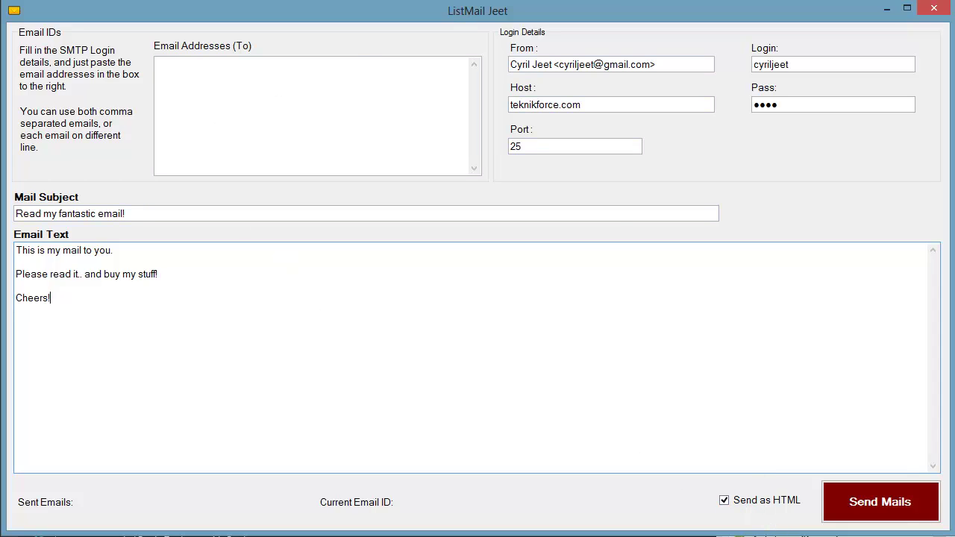
Keep Send as HTML checked and insert <b></b> tags before 'and buy my stuff!'.
click(744, 507)
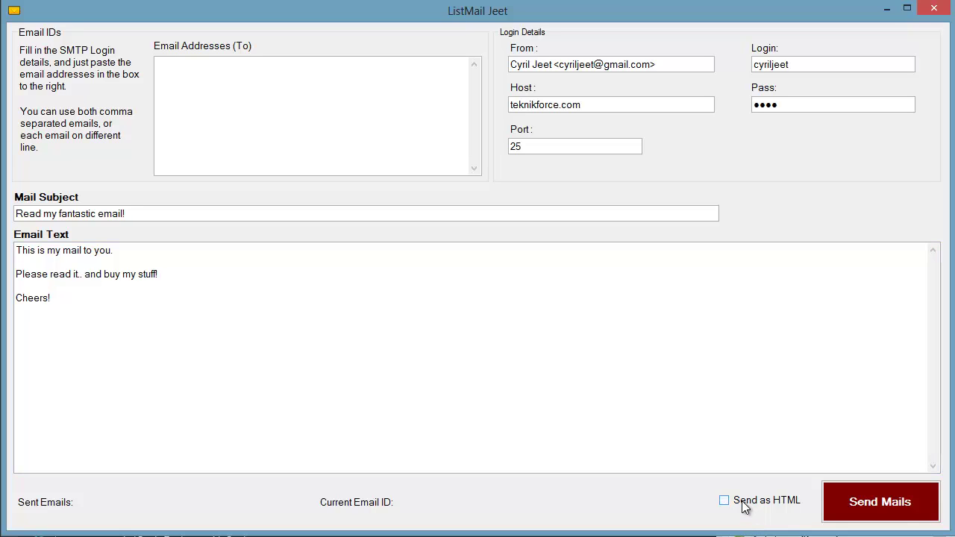
click(745, 508)
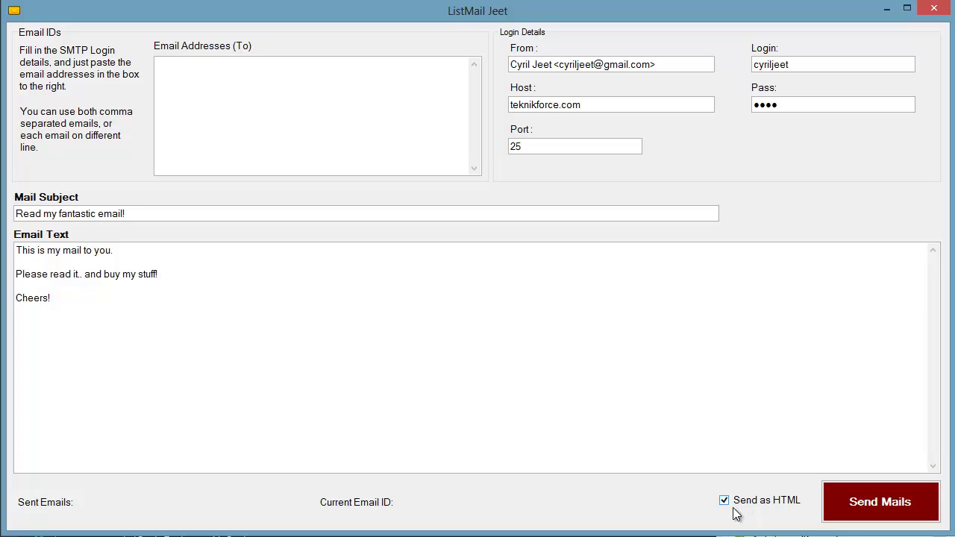
click(736, 507)
drag(81, 274, 84, 274)
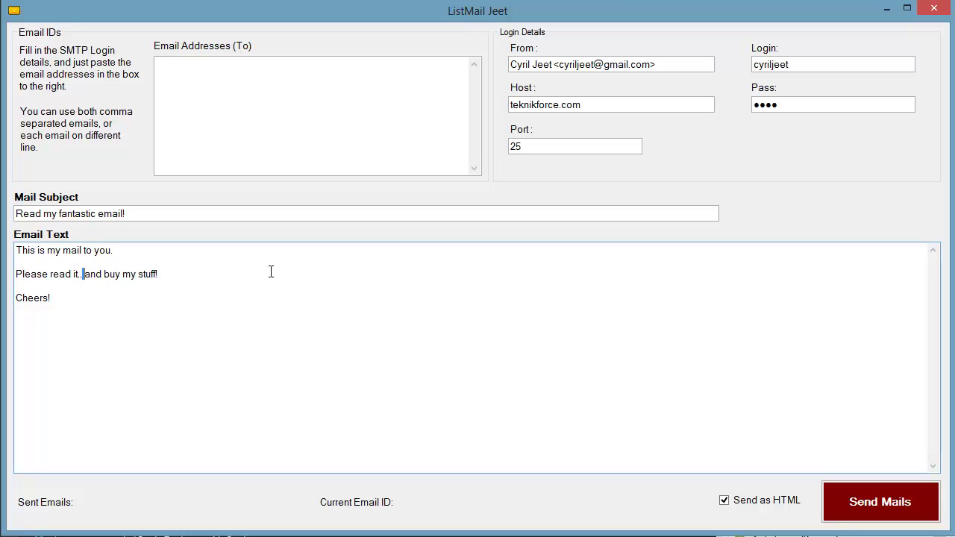
text(<b>)
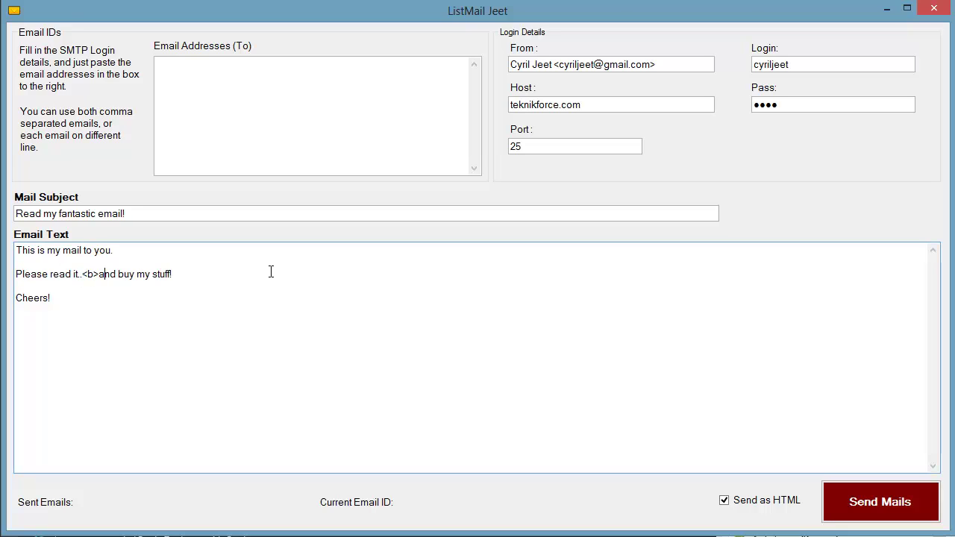
text(</b>)
Enter the two recipient e-mail addresses, one per line, and send the mails.
click(197, 69)
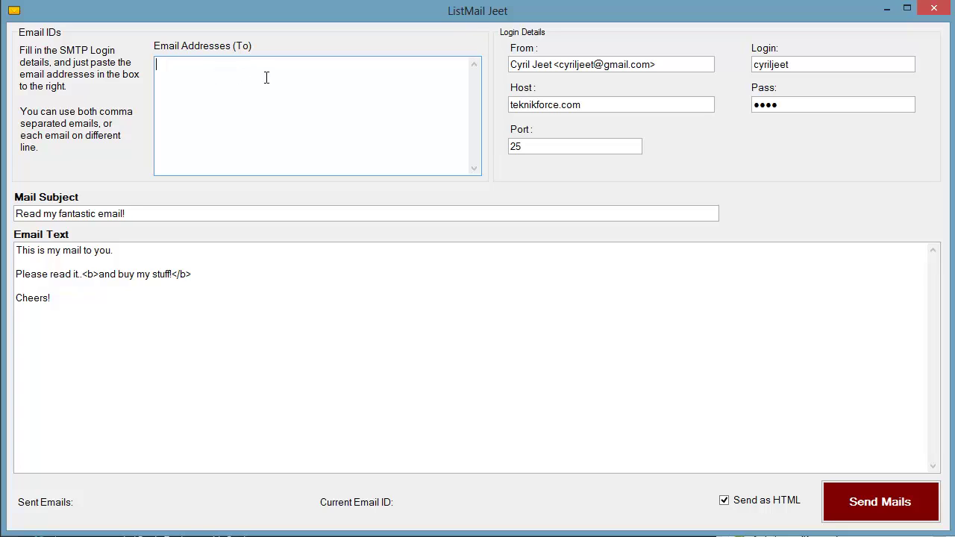
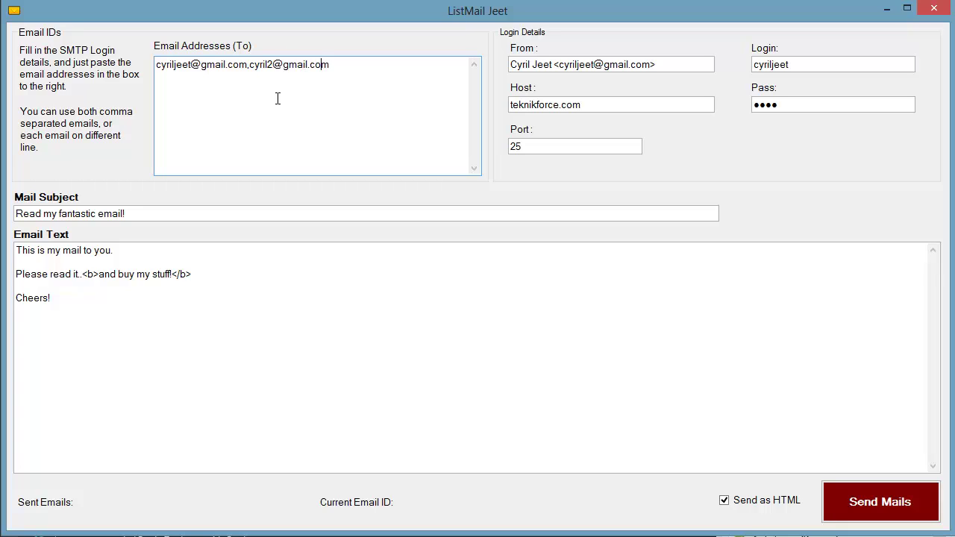
key(Return)
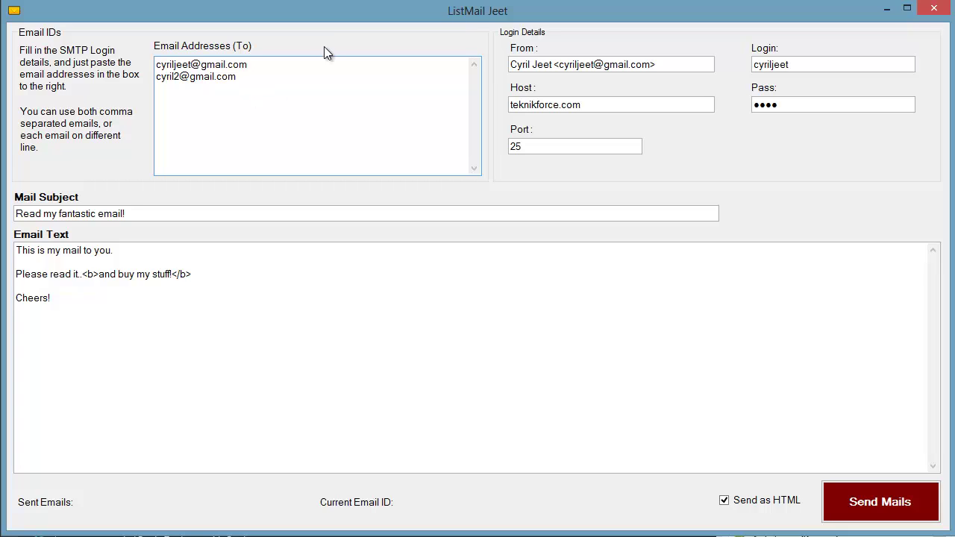
drag(279, 91, 24, 57)
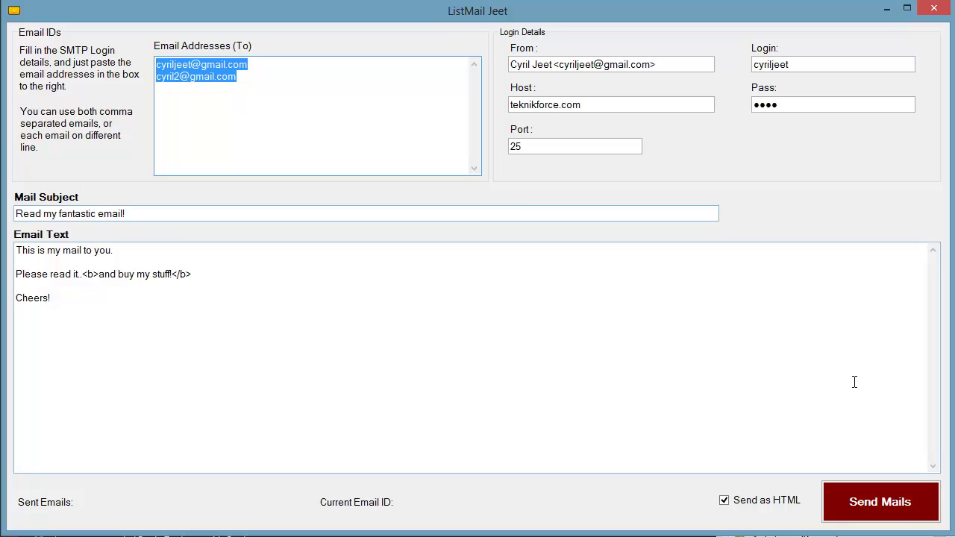
click(894, 509)
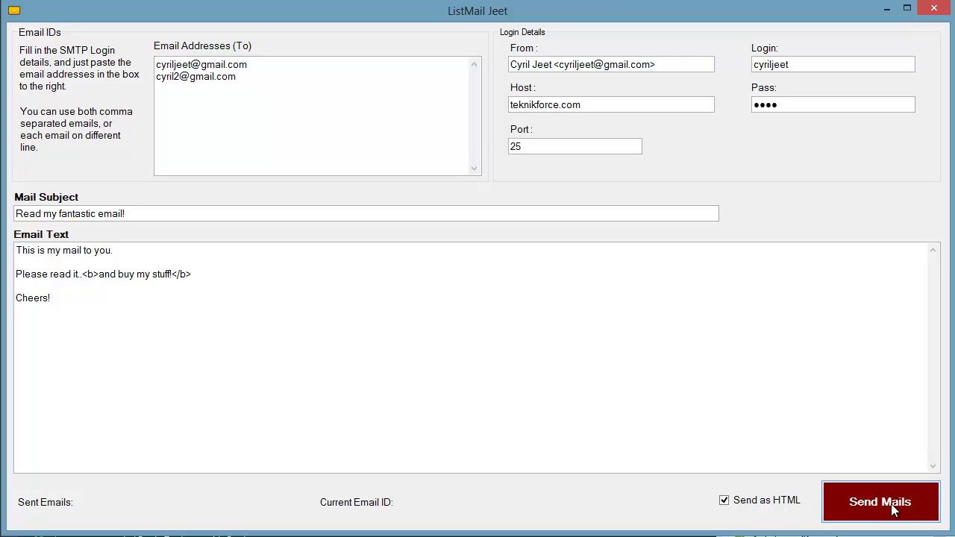